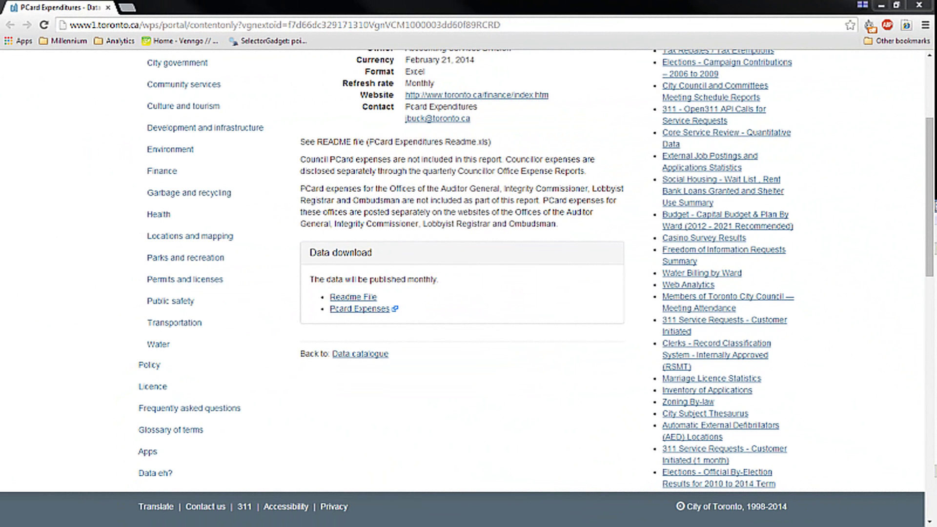
Open PCardExpenses_201101_Final.xls from the downloaded P-card expenditures archive in WinZip.
scroll(488, 200, "up", 3)
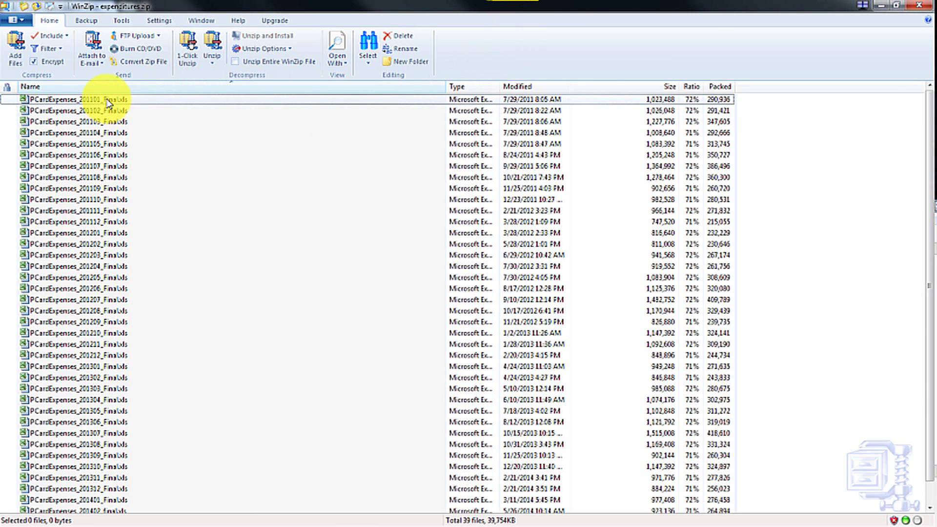
double_click(107, 100)
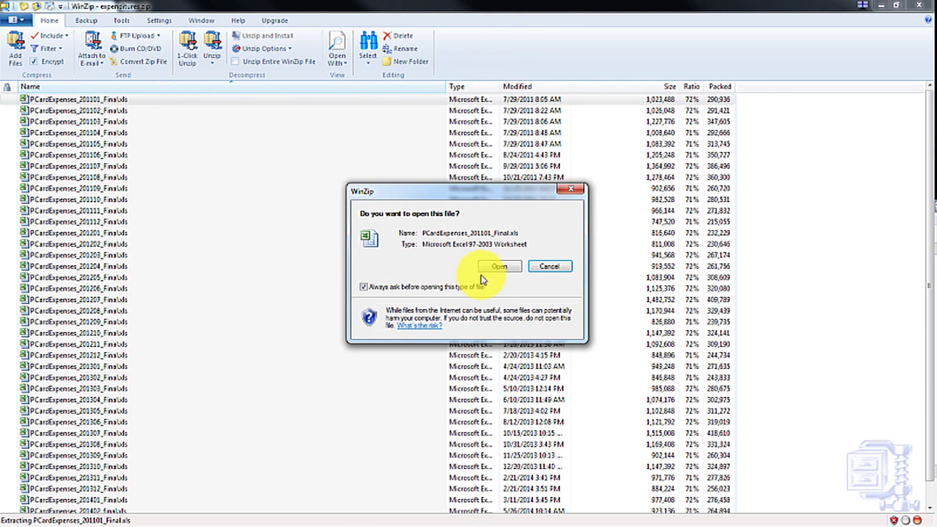
left_click(497, 266)
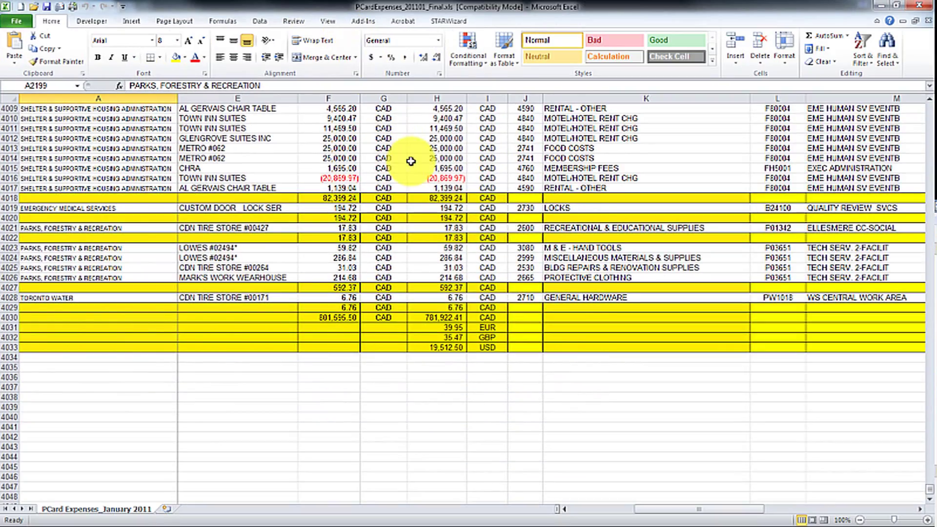
Review the January 2011 sheet from the Division cell A1 through the cost centre and purpose columns, then close Excel.
scroll(489, 314, "up", 7)
scroll(490, 314, "up", 7)
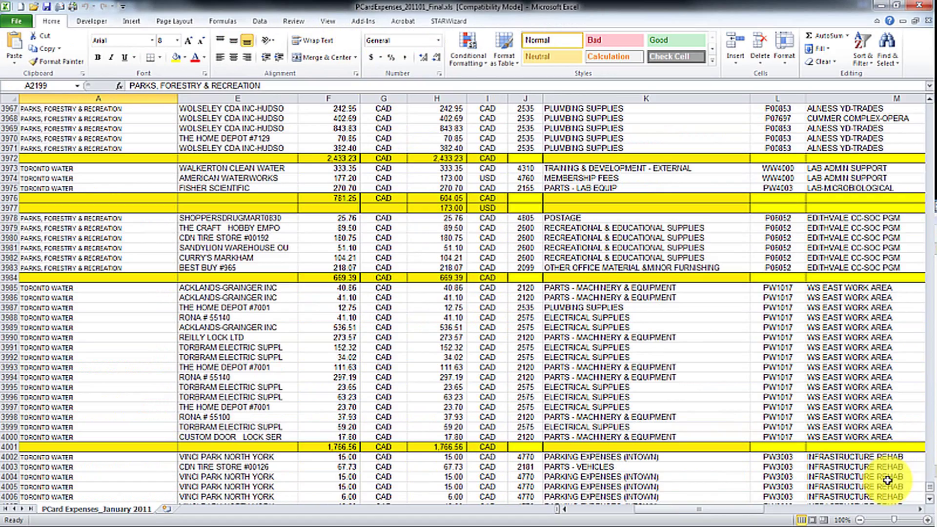
left_click_drag(931, 492, 925, 98)
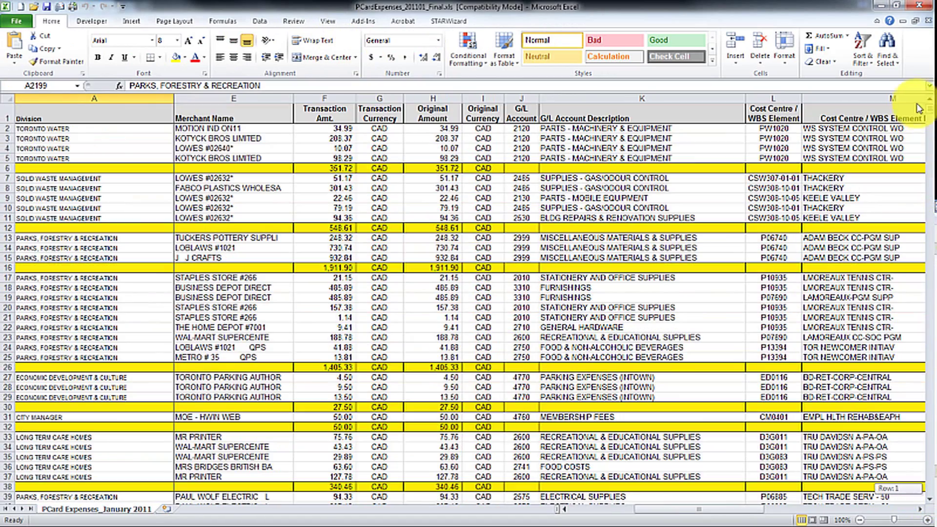
left_click(92, 119)
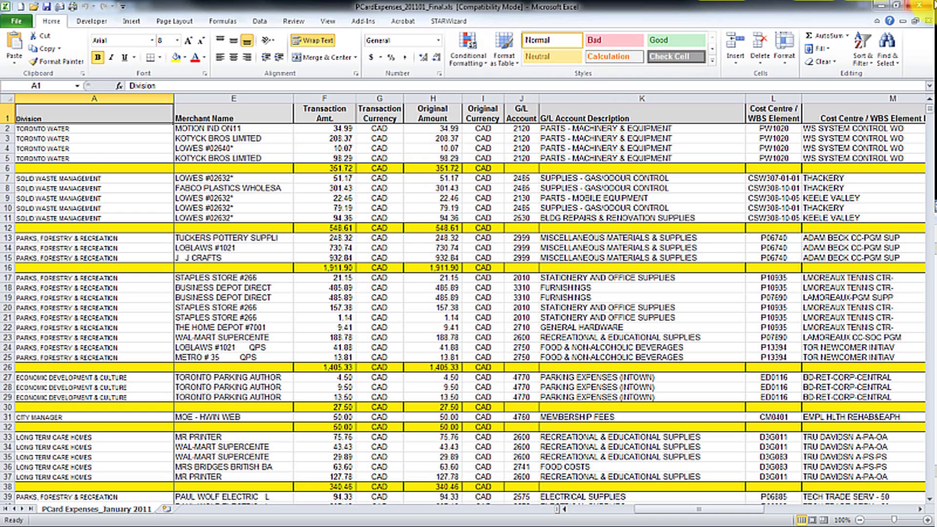
left_click(872, 174)
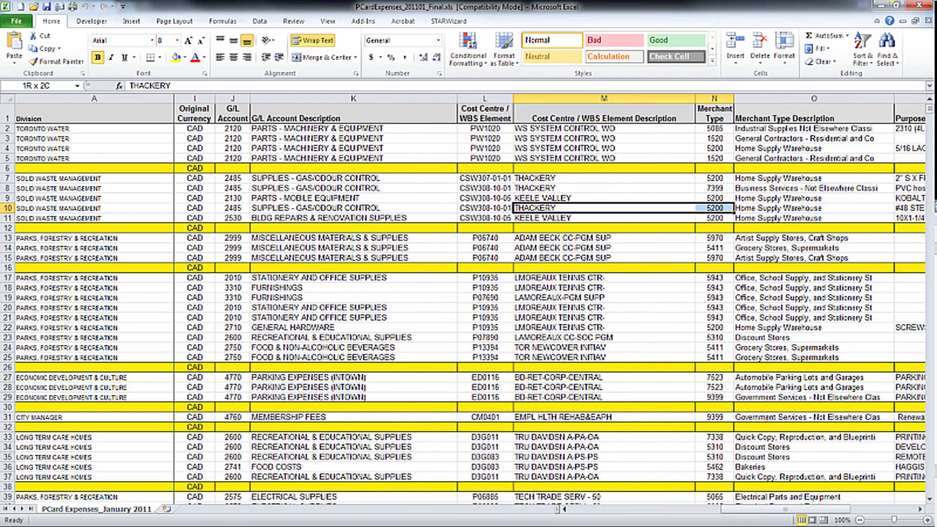
left_click(688, 148)
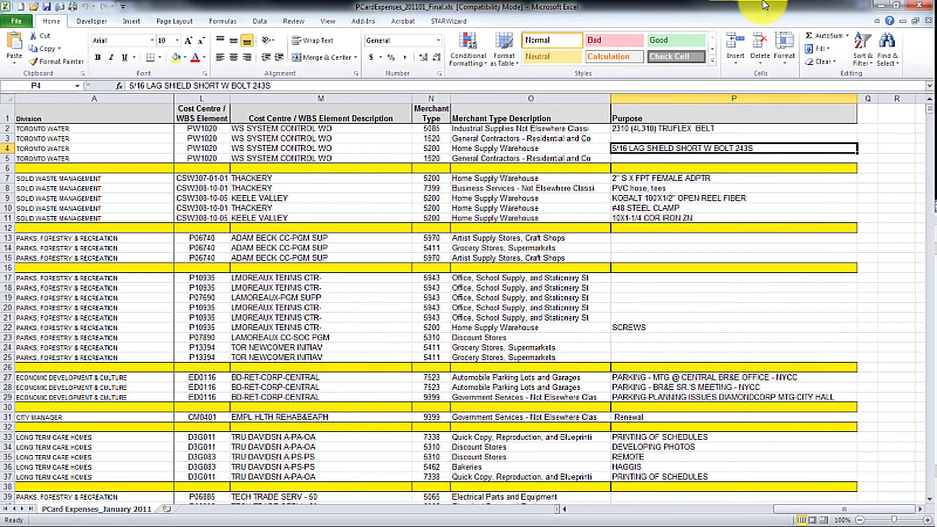
left_click(920, 5)
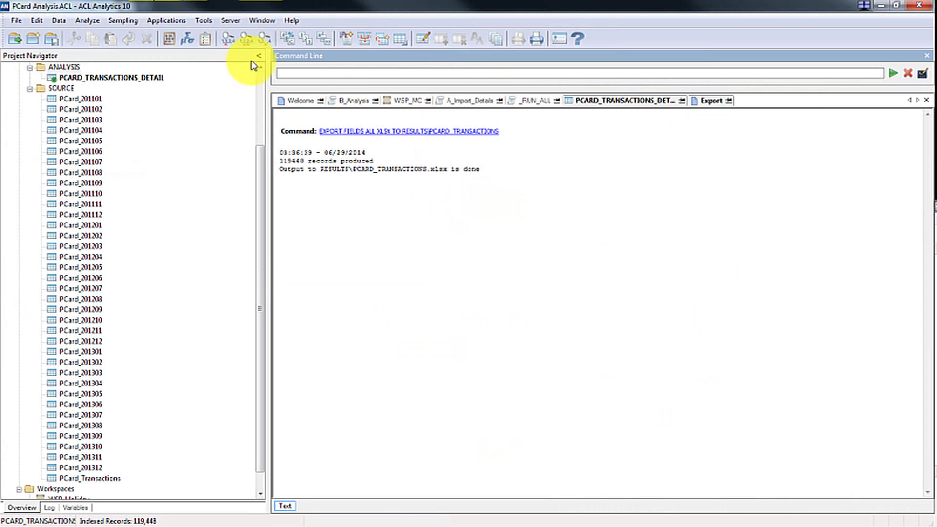
Open the _RUN_ALL script under Scripts in the Project Navigator.
scroll(254, 80, "up", 3)
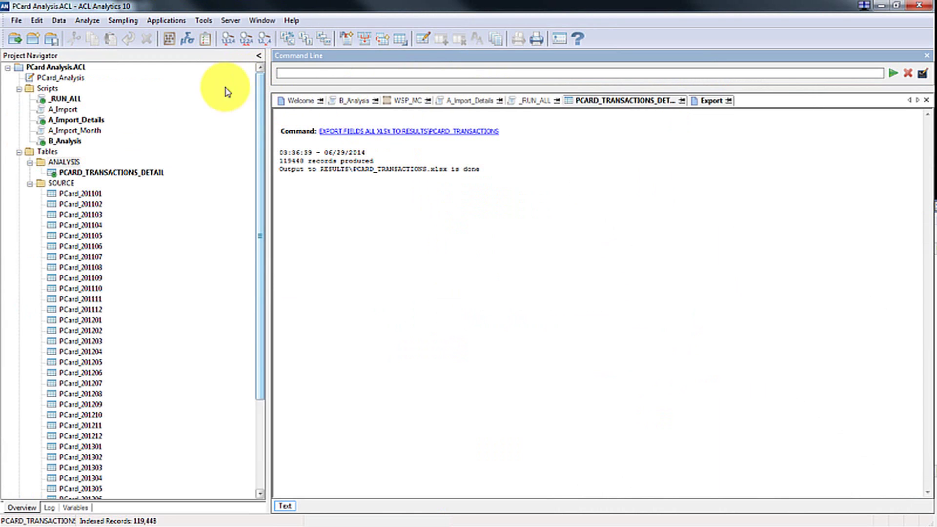
double_click(64, 98)
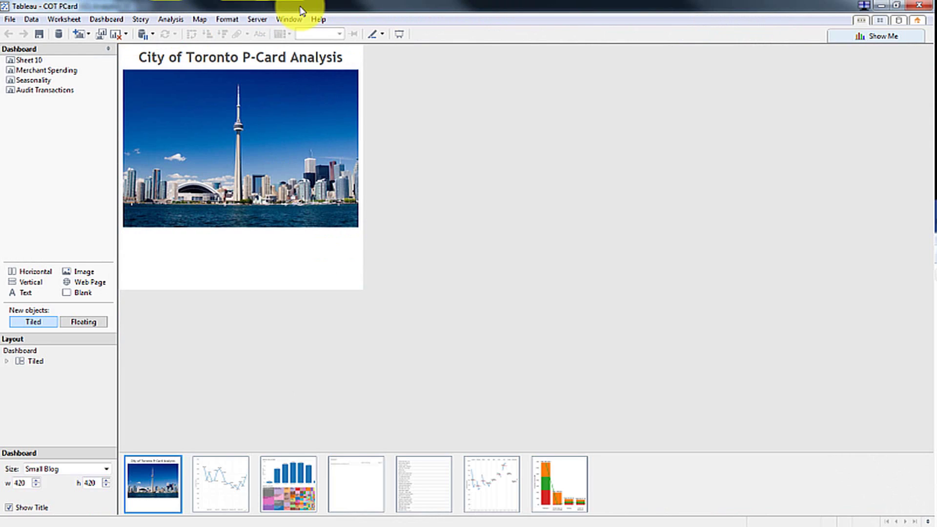
Switch the COT PCard workbook to full-screen Presentation Mode.
left_click(295, 22)
left_click(293, 27)
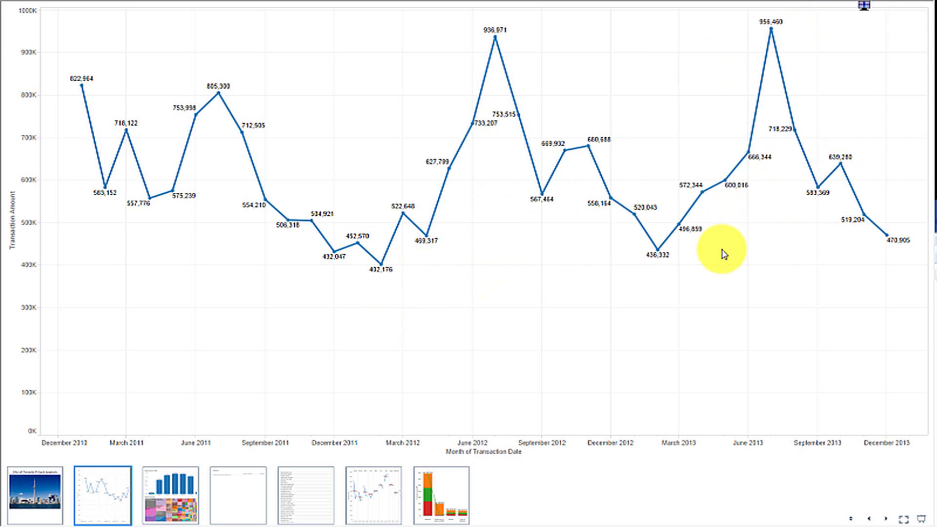
Show the spending dashboard filtered to Sunday, briefly selecting the Fire Services division.
key("Right")
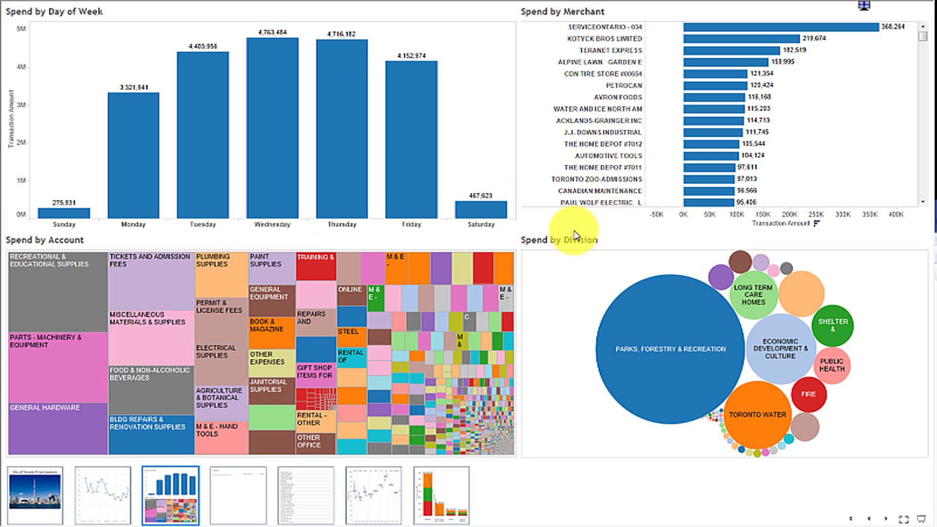
left_click(67, 226)
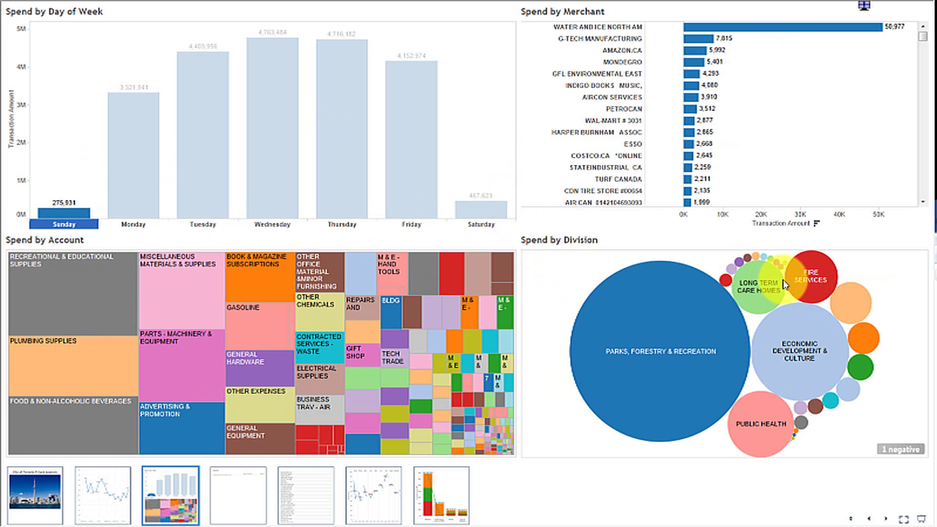
left_click(807, 301)
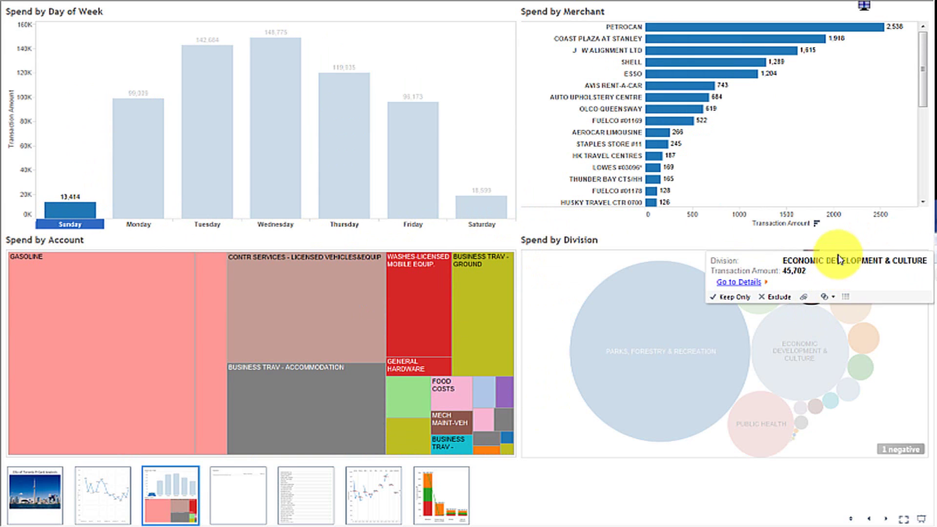
mouse_move(822, 38)
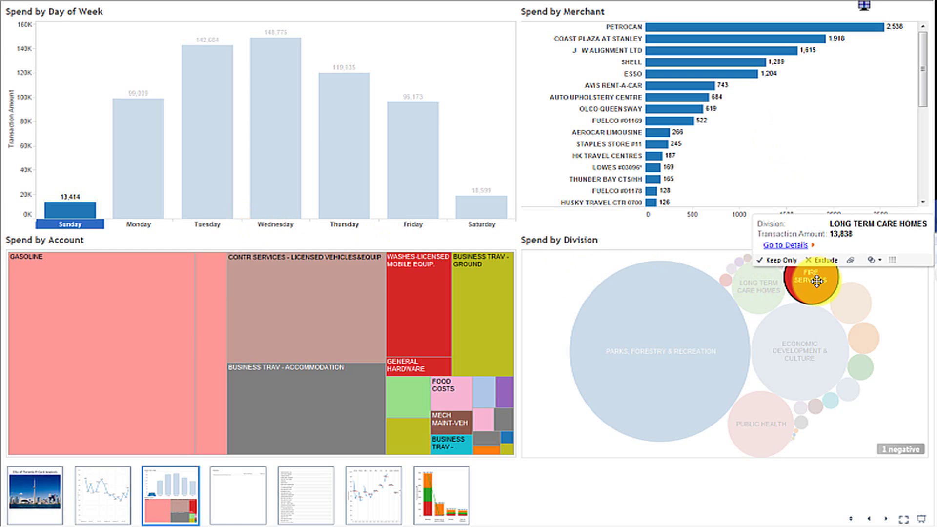
Clear the Fire Services and Sunday filters and filter the dashboard to PETROCAN purchases.
left_click(803, 298)
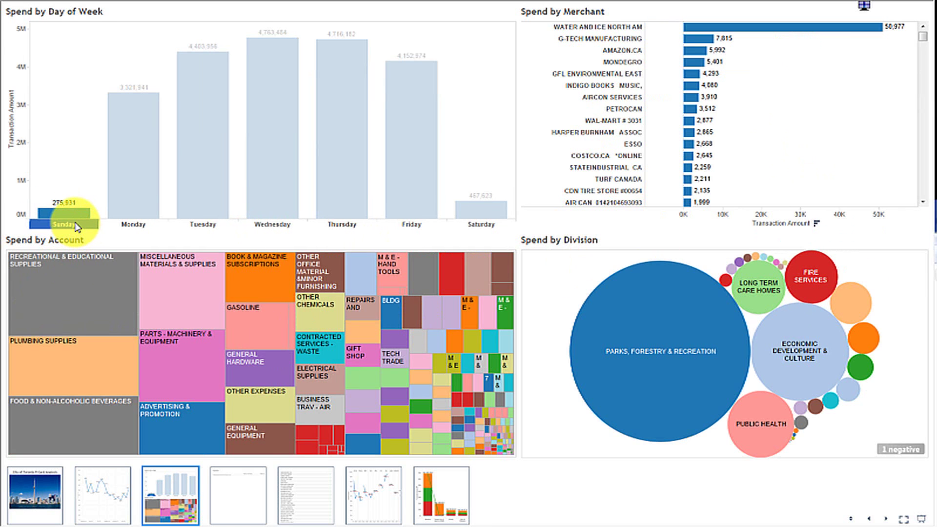
left_click(63, 211)
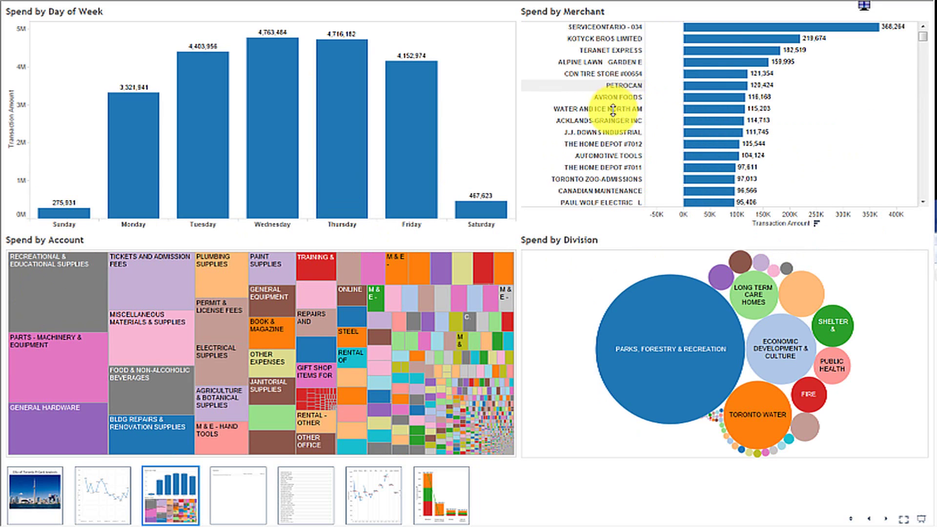
left_click(626, 87)
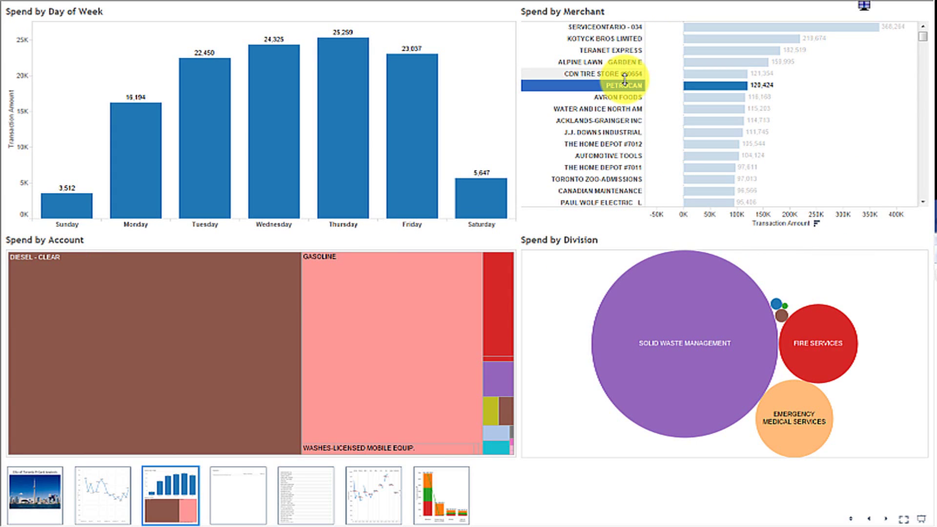
mouse_move(627, 89)
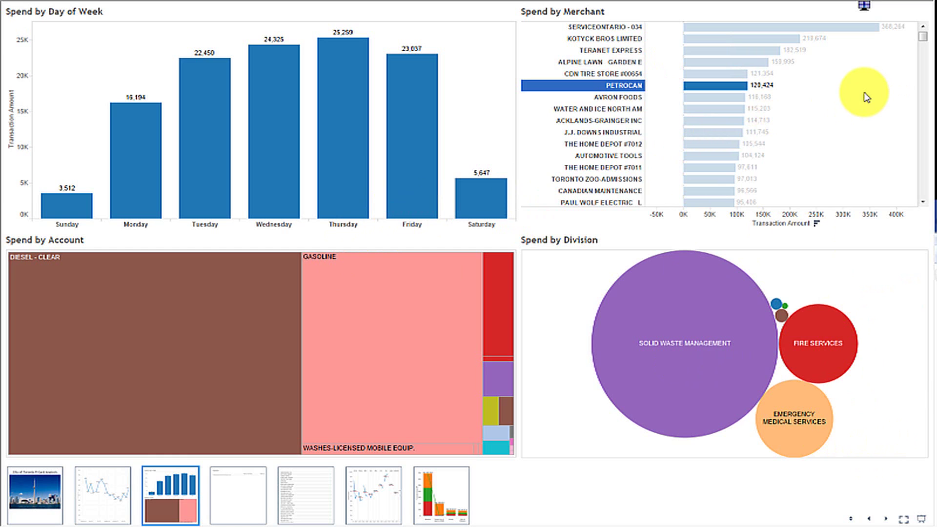
Narrow to GASOLINE account spending, then remove the PETROCAN and GASOLINE filters.
left_click(336, 320)
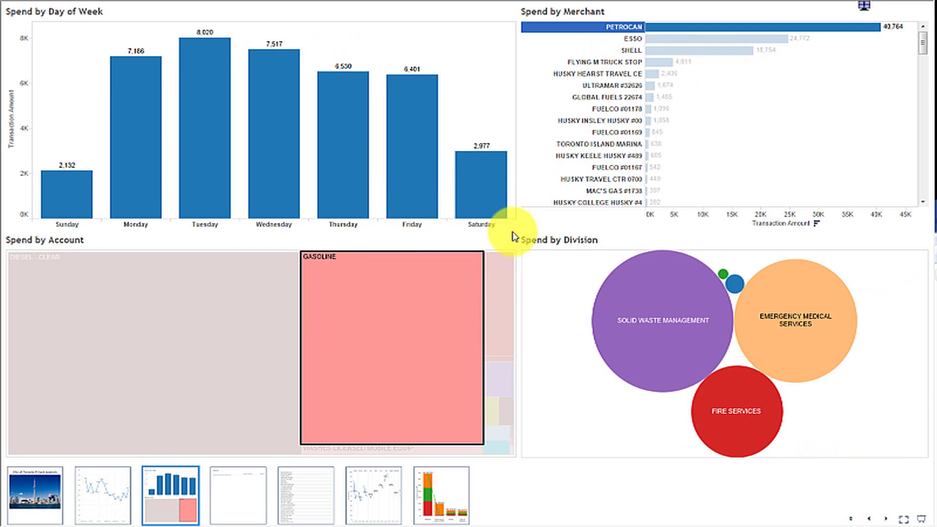
left_click(635, 28)
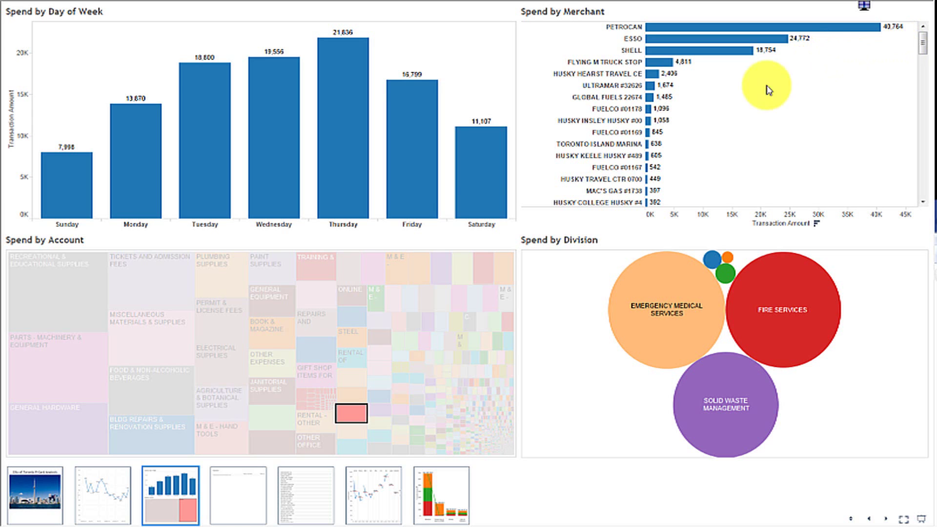
left_click(355, 422)
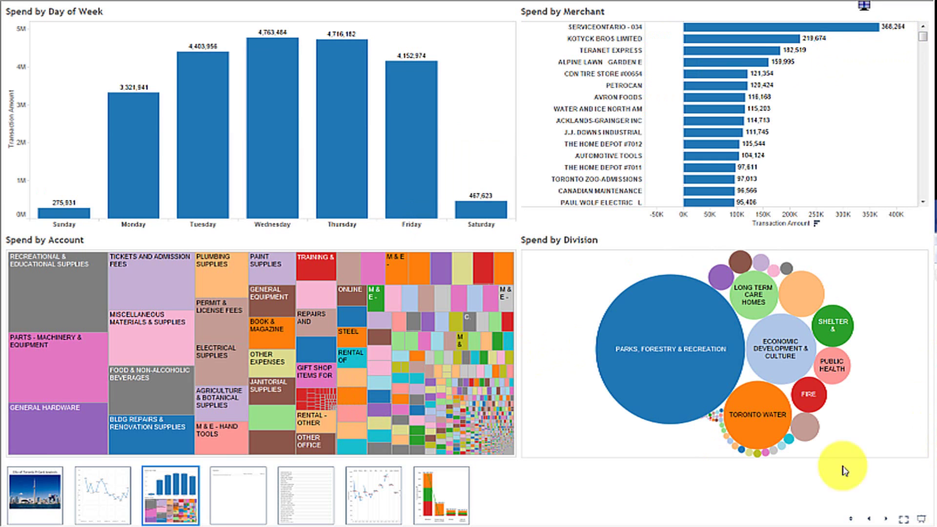
Filter to Saturday and the Public Health division, then open its transaction details by purpose.
left_click(486, 228)
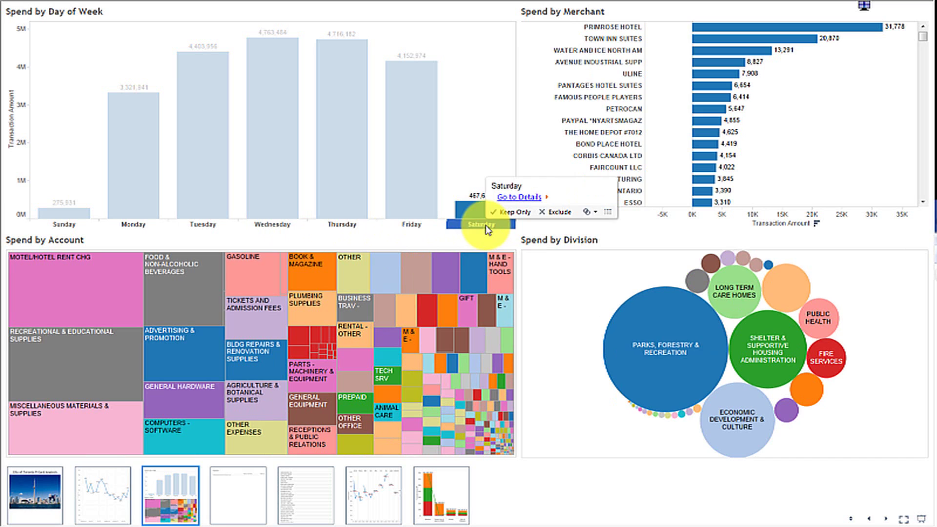
left_click(822, 325)
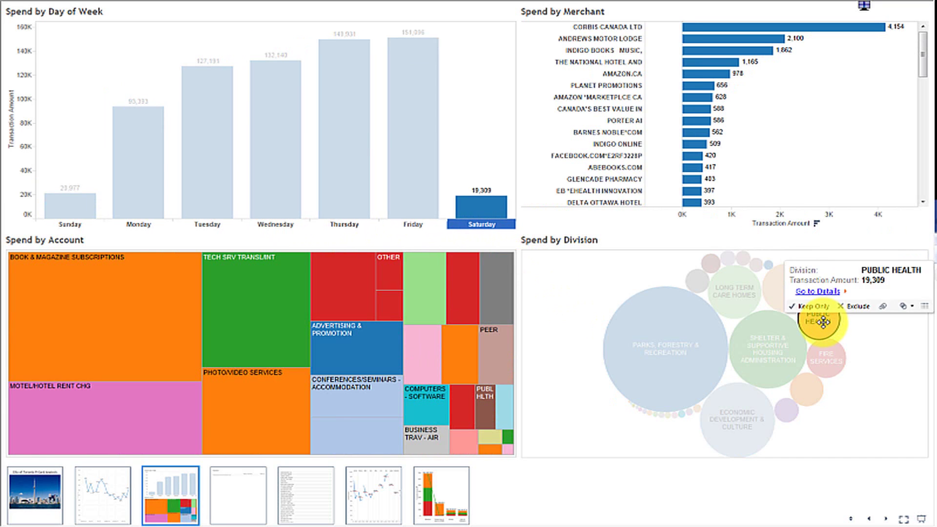
left_click(828, 293)
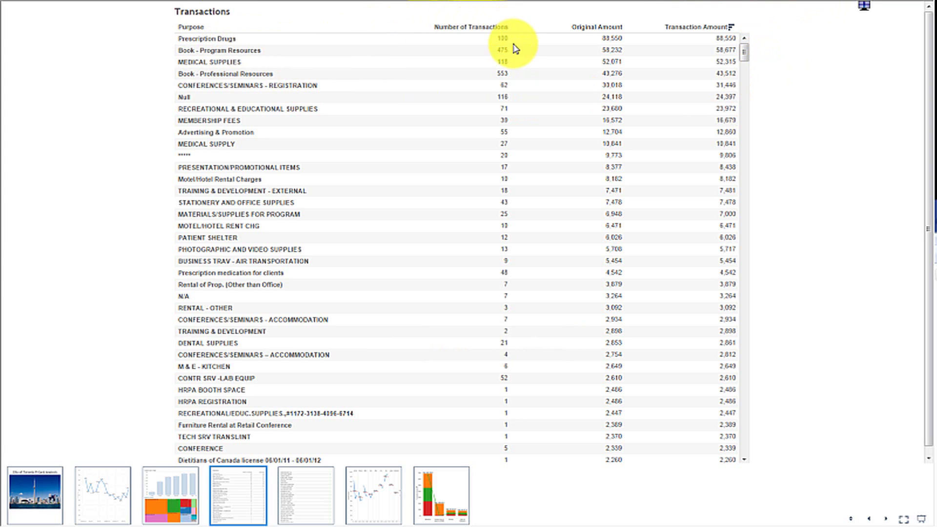
Return to the spending dashboard and deselect the Public Health bubble and the Saturday bar.
mouse_move(485, 45)
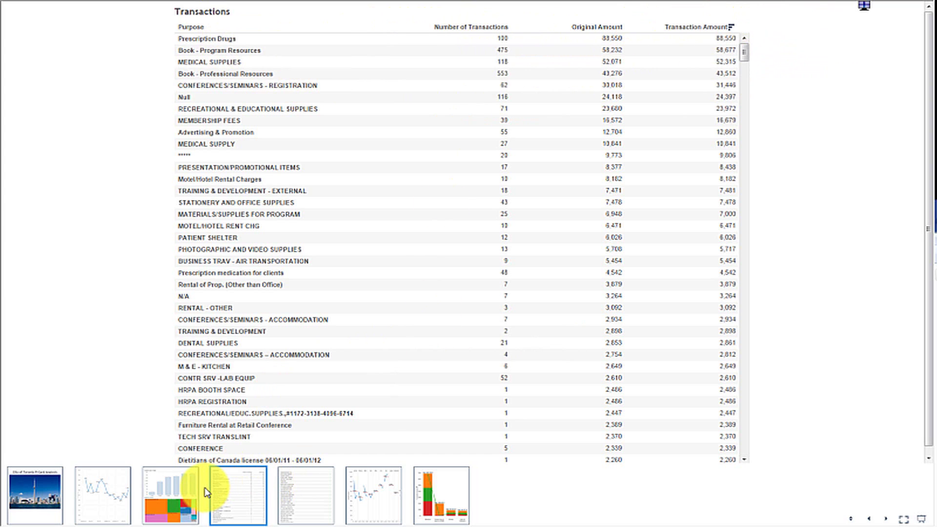
left_click(182, 502)
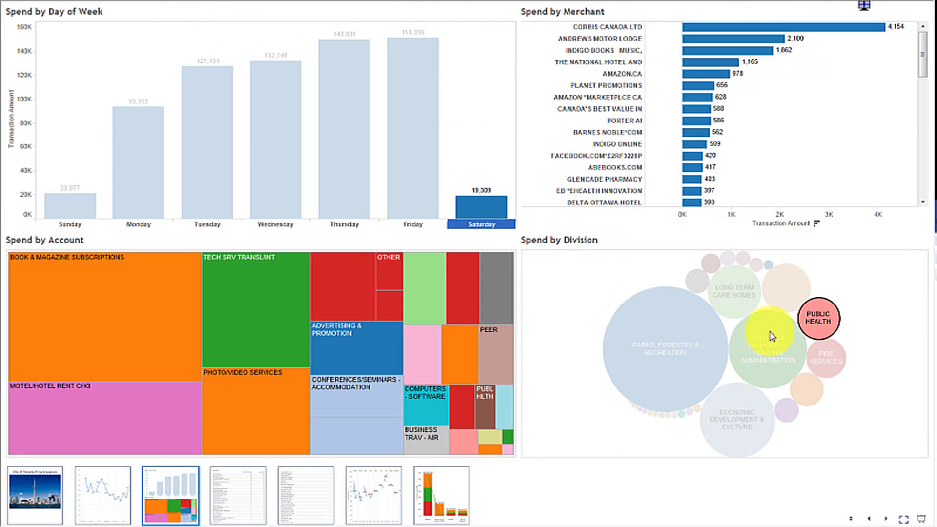
mouse_move(807, 323)
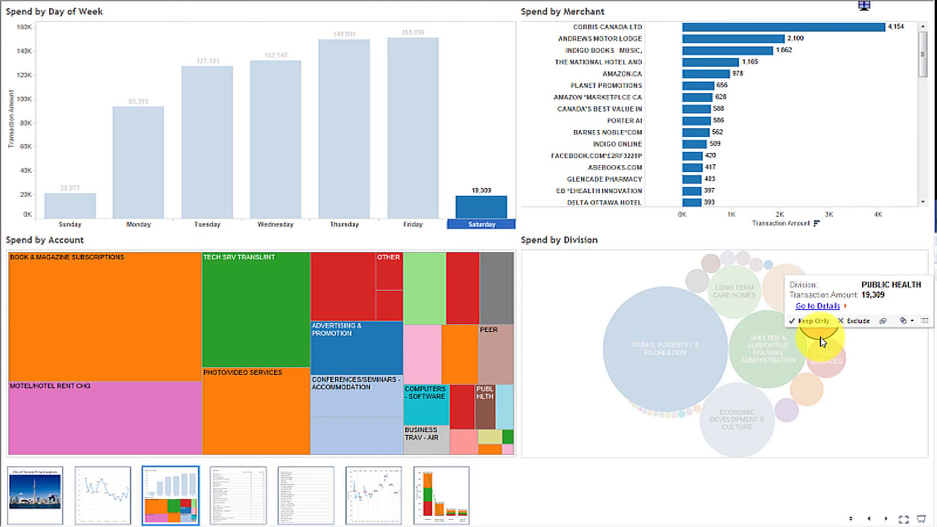
left_click(821, 323)
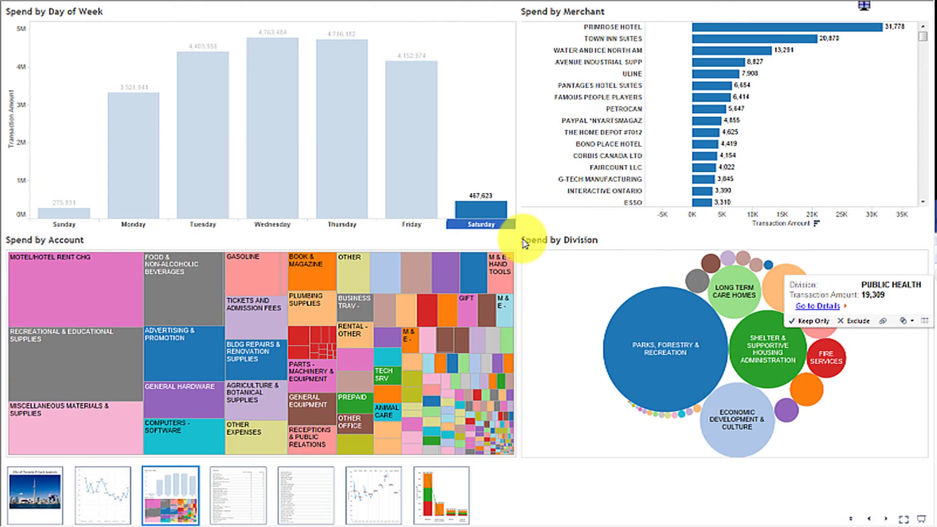
left_click(494, 215)
Set the merchant-by-year table to January, play months forward to July and back to May.
left_click(308, 483)
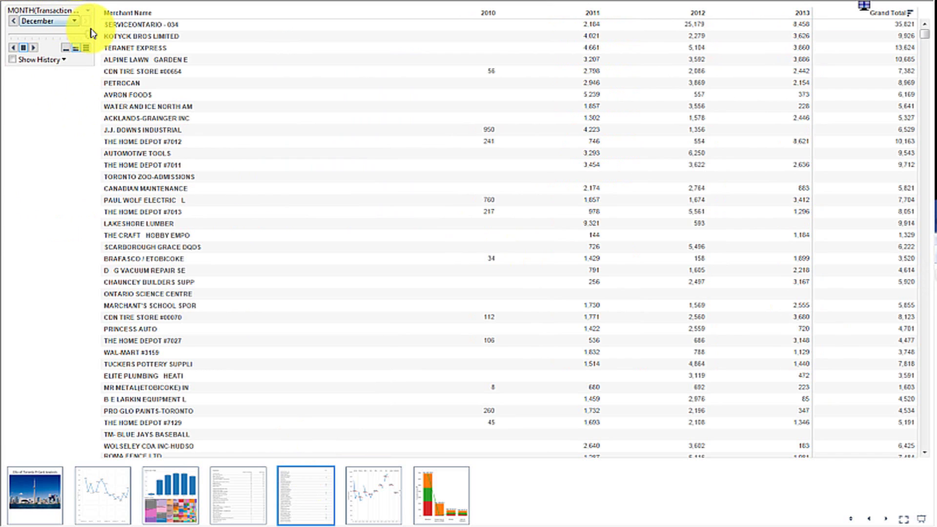
left_click_drag(88, 34, 8, 36)
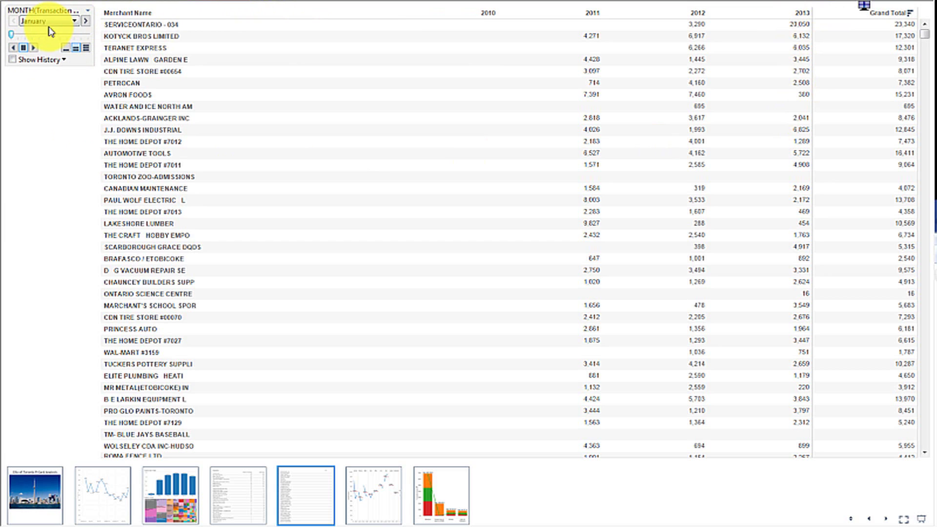
left_click(33, 49)
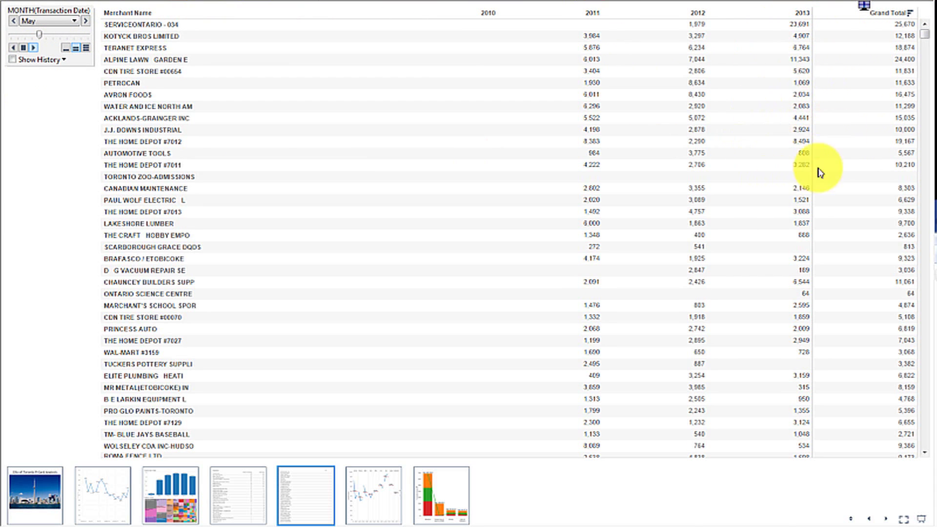
left_click(22, 49)
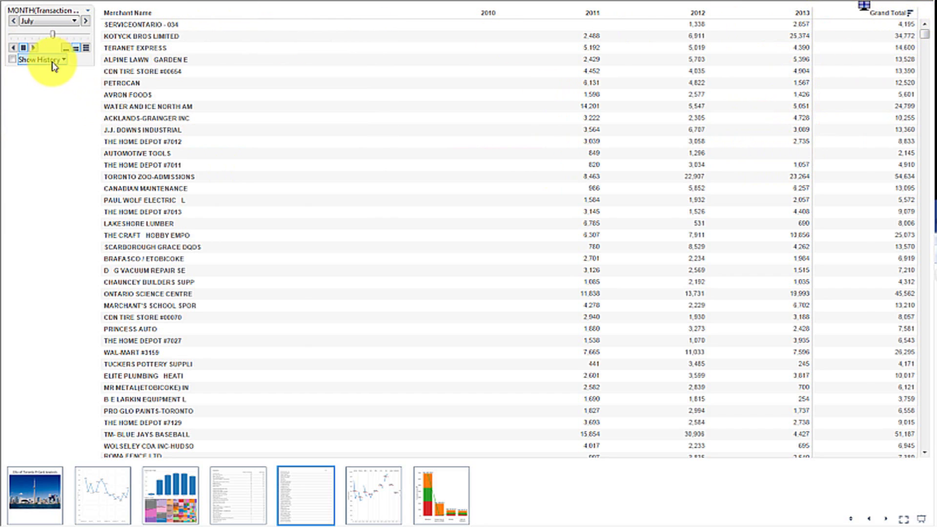
left_click(14, 50)
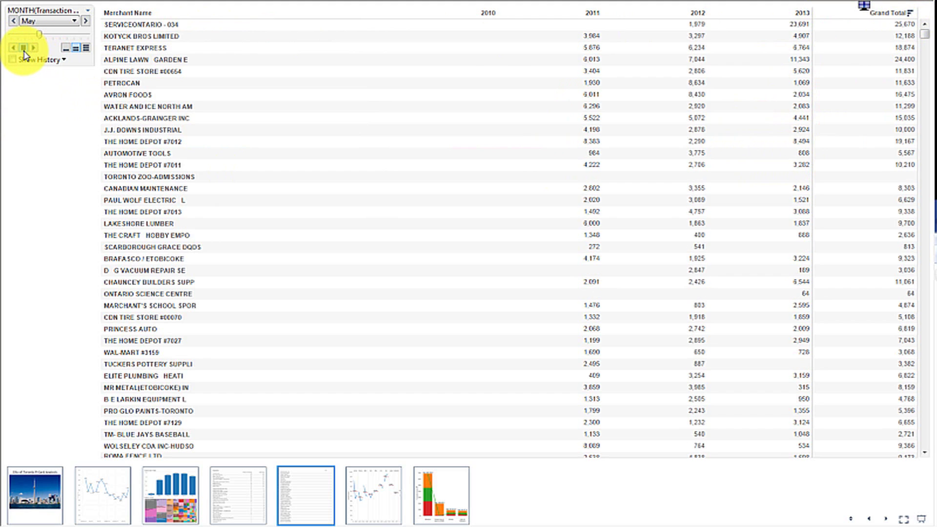
left_click(23, 48)
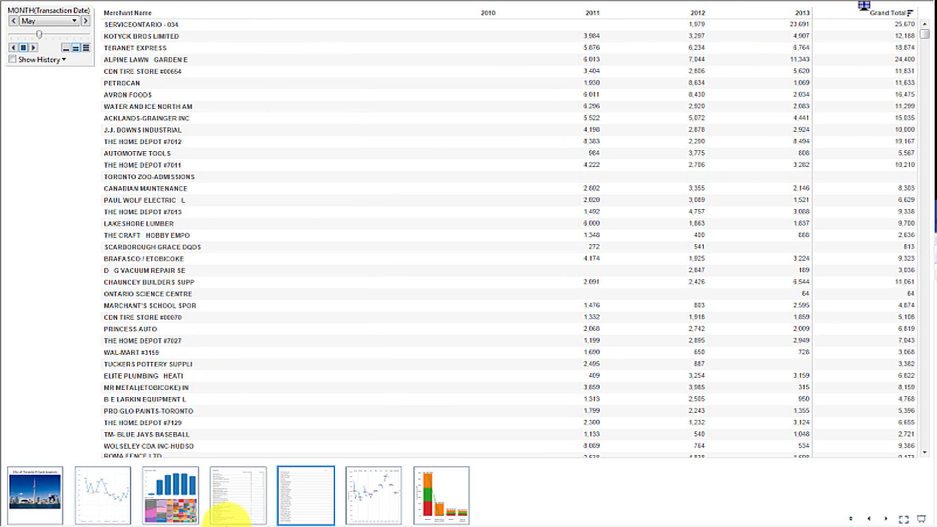
left_click(396, 484)
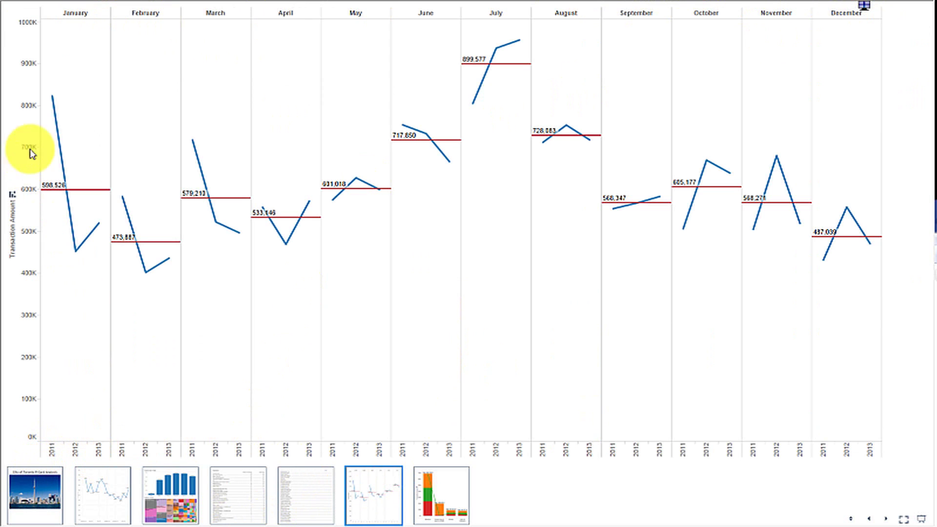
mouse_move(53, 97)
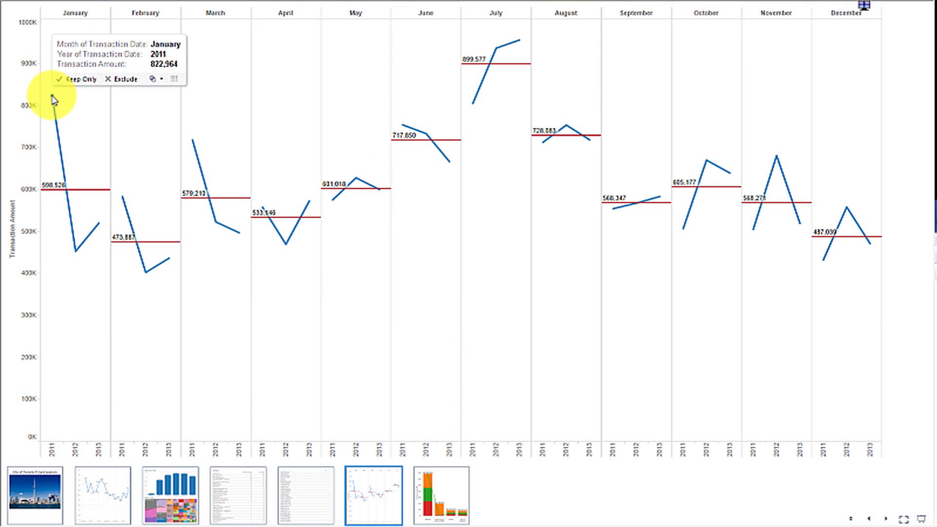
mouse_move(69, 194)
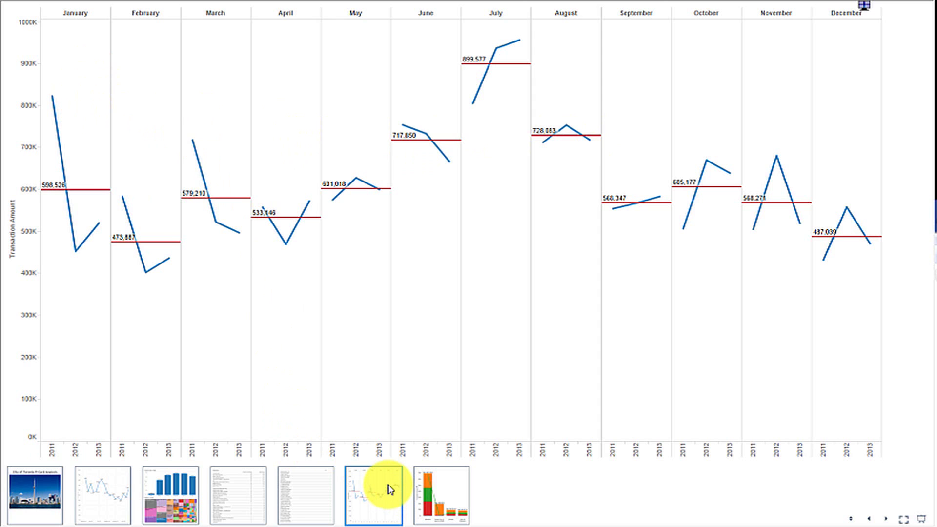
Go to the seventh story point showing the audit-flag stacked bar chart.
left_click(431, 489)
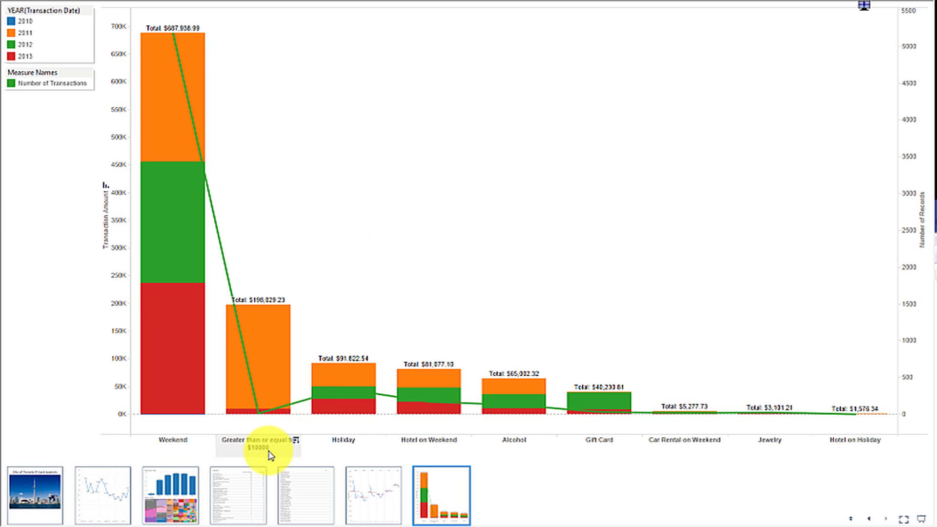
Highlight 2011 and 2012 in turn in the YEAR legend to compare audit-flag shares, then clear the highlight.
left_click(26, 34)
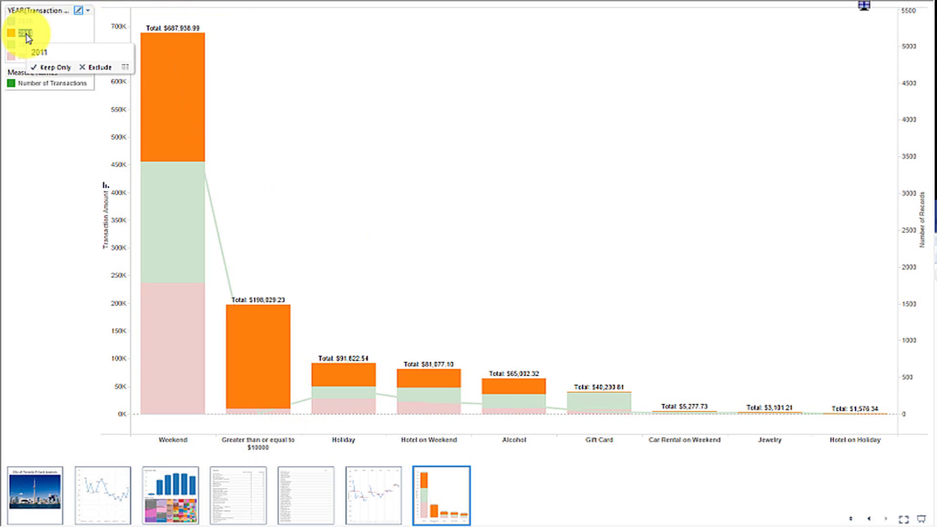
left_click(24, 44)
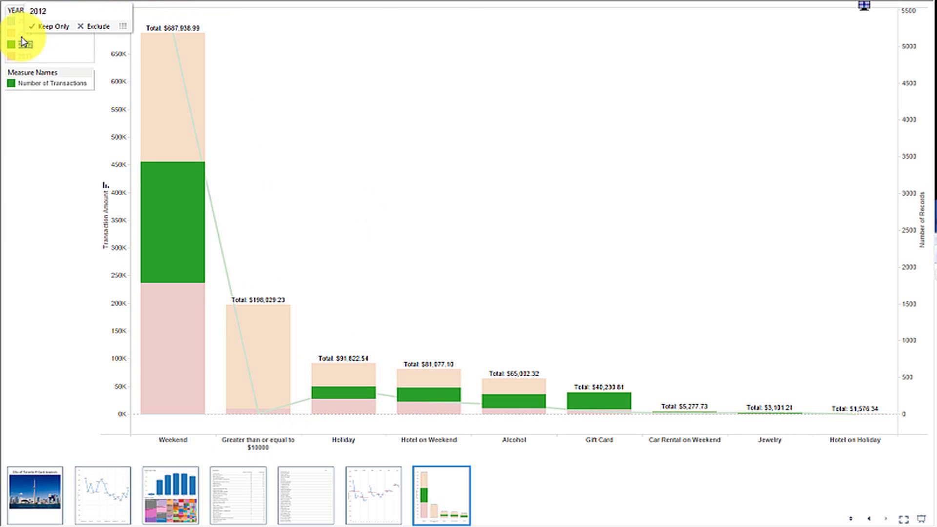
left_click(22, 33)
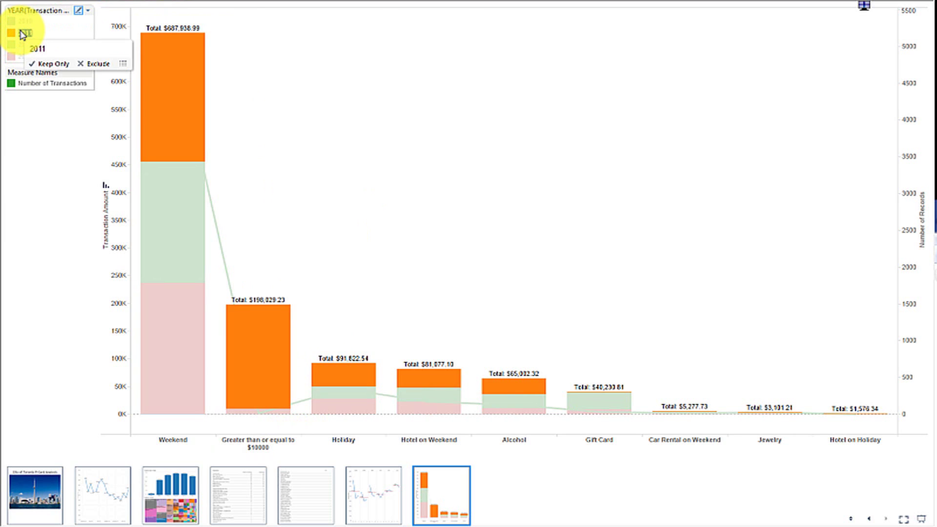
left_click(23, 34)
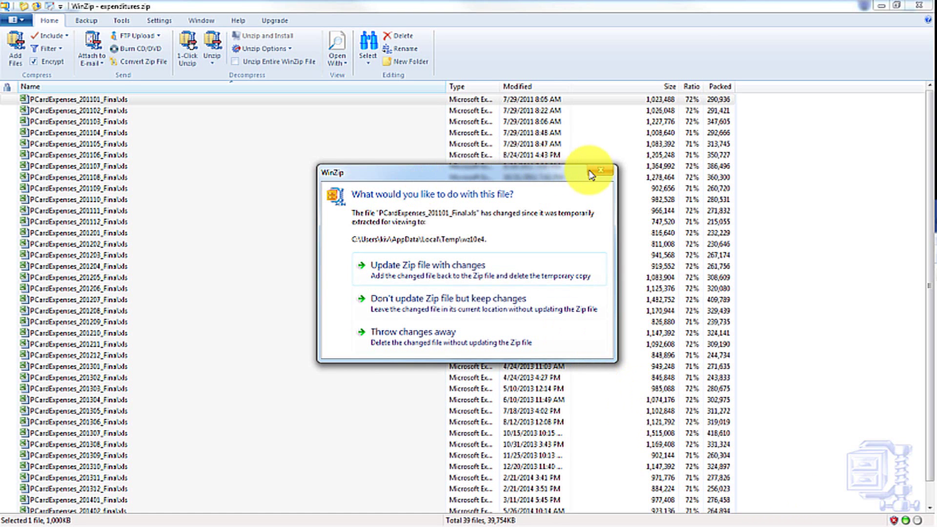
Dismiss the zip-update prompt and open PCardExpenses_201101_Final.xls from expenditures.zip in Excel.
left_click(618, 171)
double_click(230, 100)
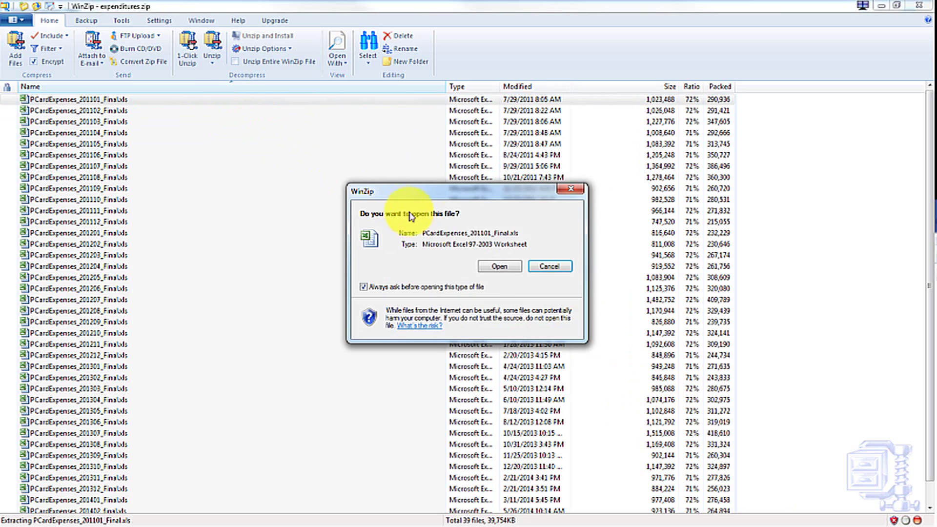
left_click(507, 266)
scroll(607, 209, "up", 4)
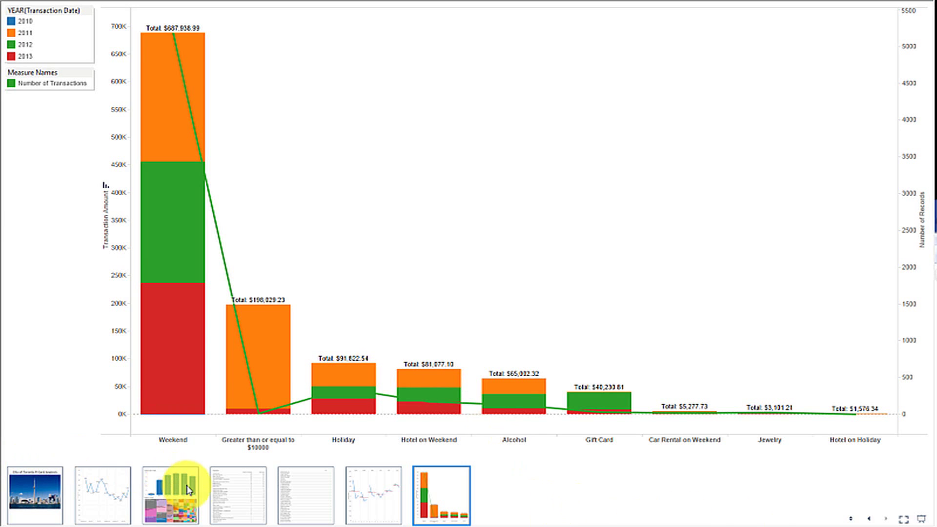
Show the Spend dashboard via the third story point, with Wednesday at 4,763,484.
left_click(189, 490)
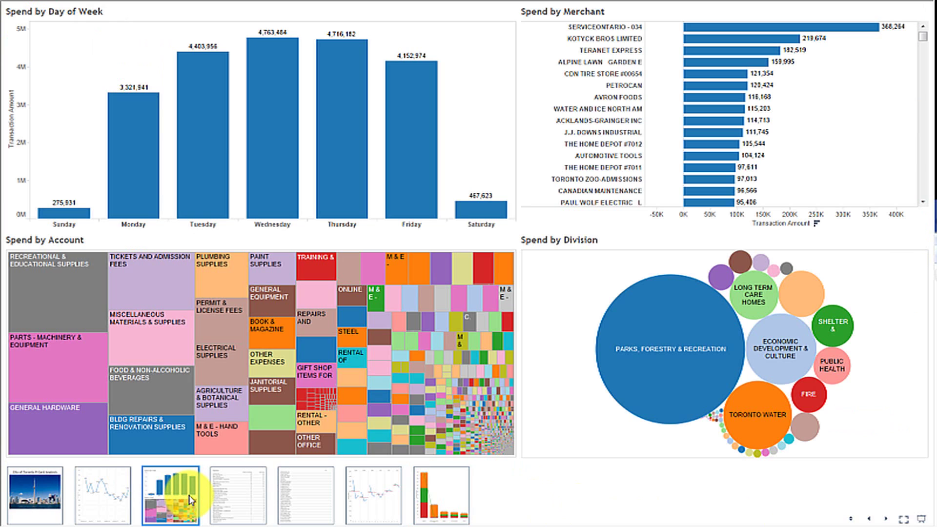